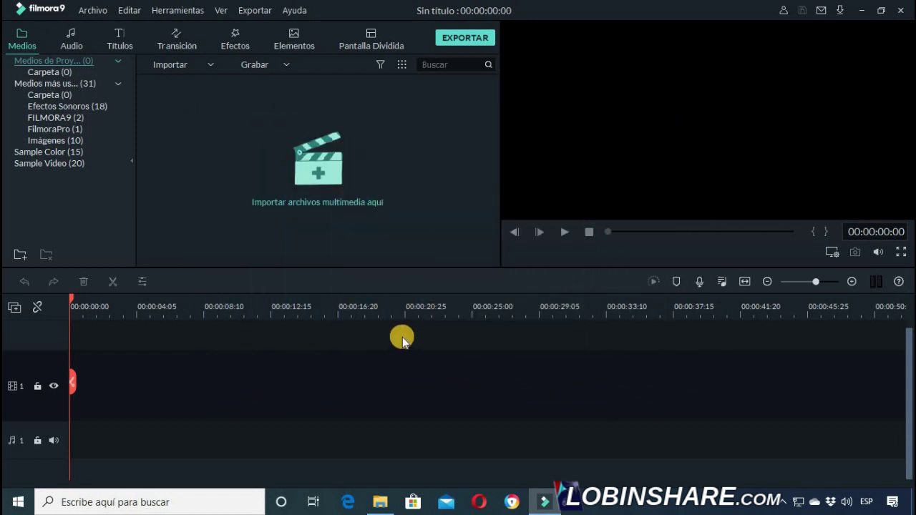
- Import the 4K_People_Walking video from the Vídeos folder and the Super Saiyan Blue image from the Imágenes folder into the project media
click(382, 494)
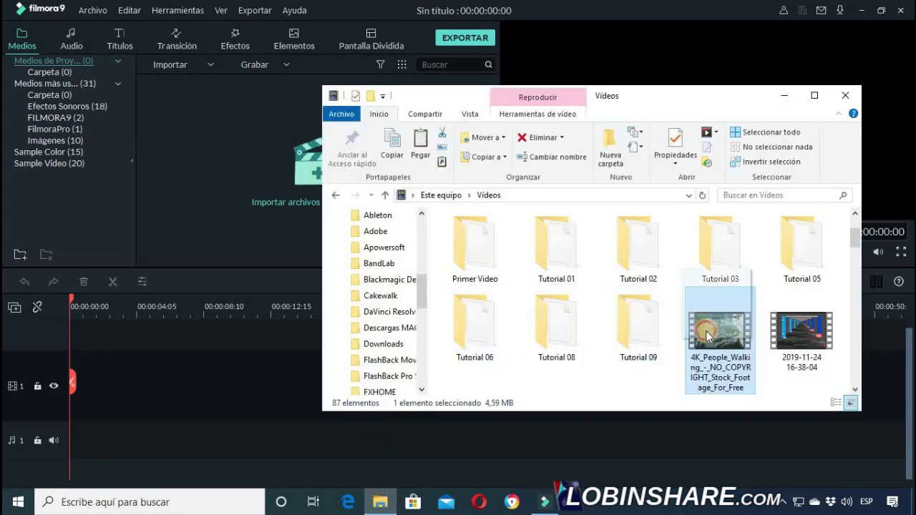
drag(720, 333, 227, 178)
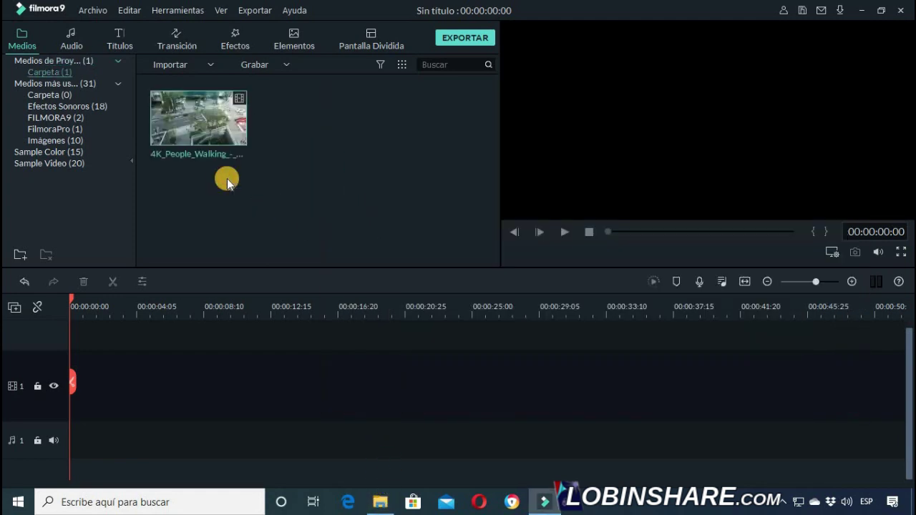
click(380, 503)
scroll(379, 329, down, 5)
click(375, 322)
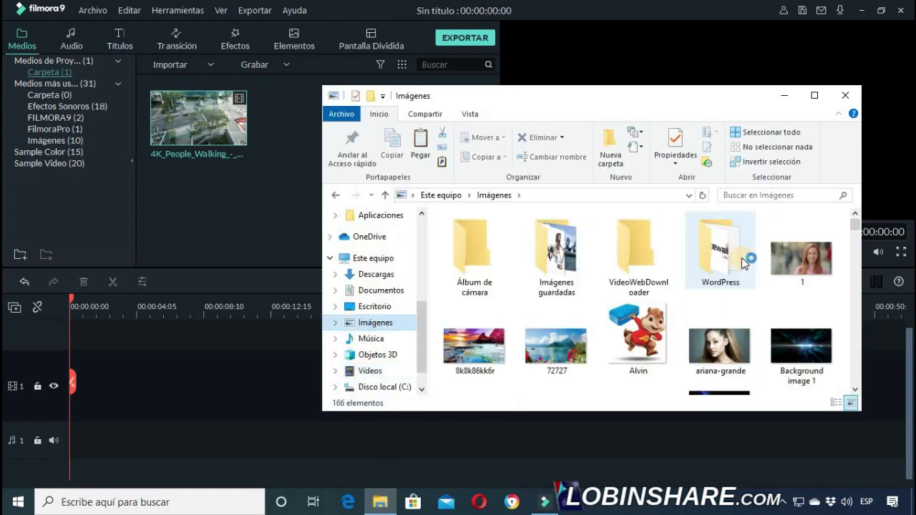
scroll(741, 257, down, 2)
drag(474, 343, 225, 231)
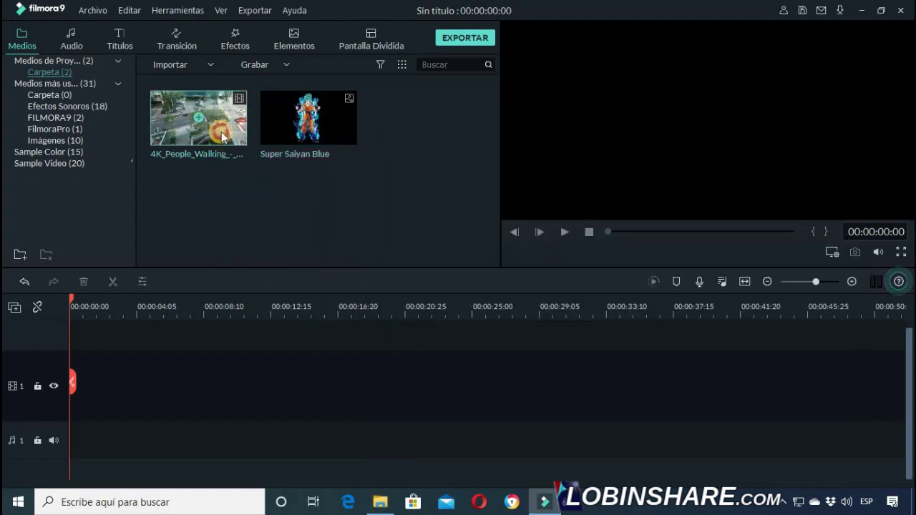
- Place the street video on track 1, matching the project to 640 x 360 30fps, and put the Super Saiyan Blue image on track 2
drag(169, 265, 72, 389)
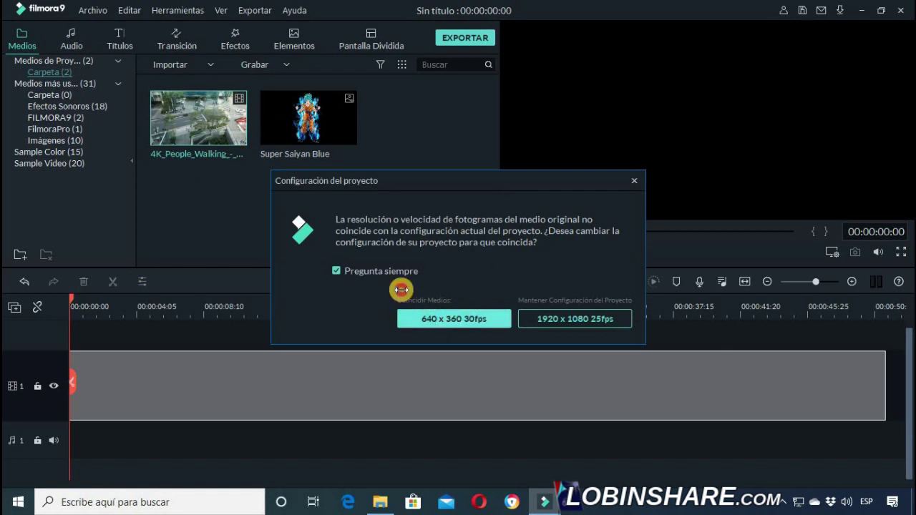
click(426, 320)
drag(284, 127, 299, 379)
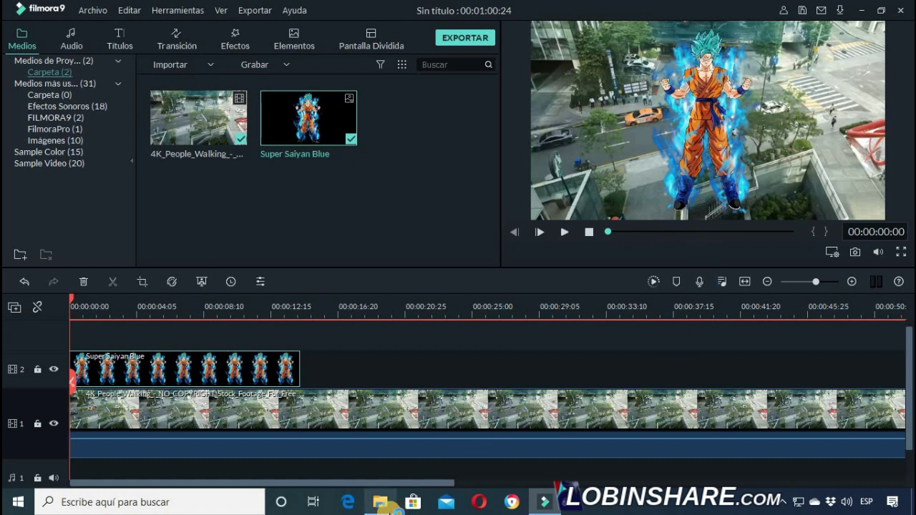
- Look over the Imágenes and Vídeos folders in File Explorer where the two source files are stored
click(380, 502)
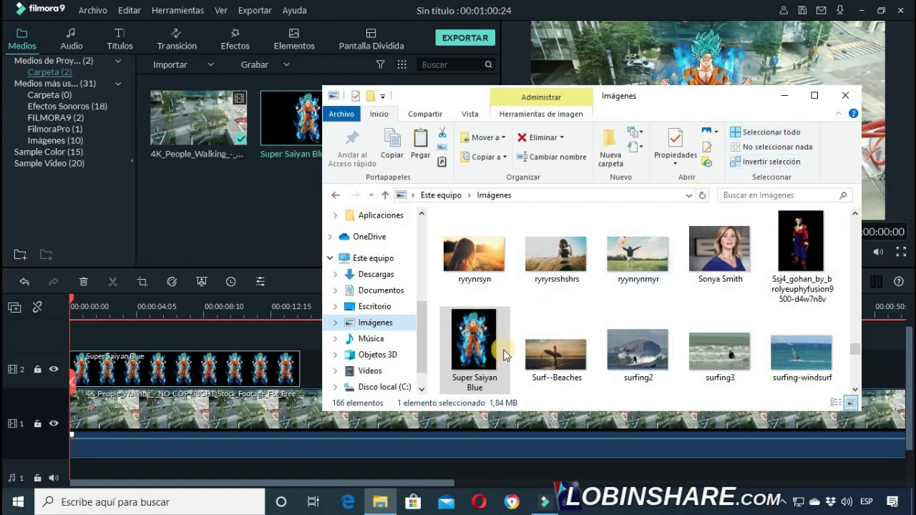
click(376, 371)
scroll(454, 363, down, 3)
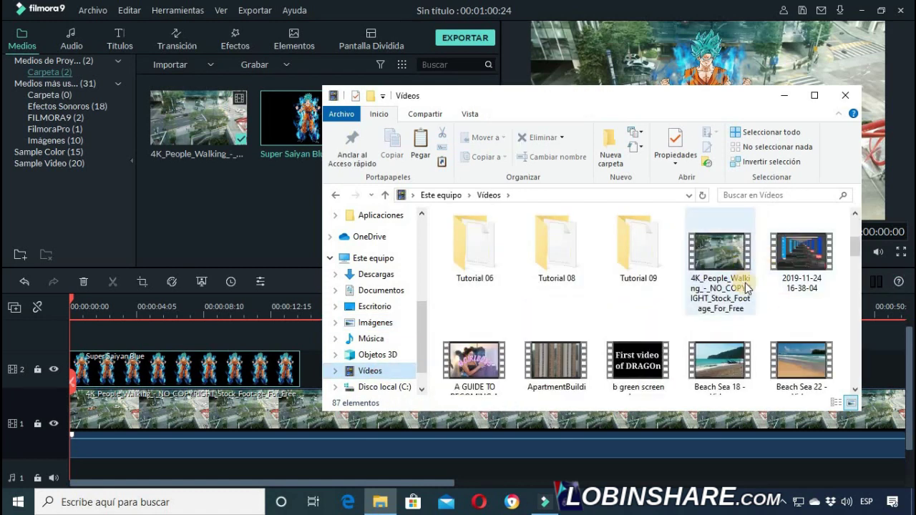
click(785, 95)
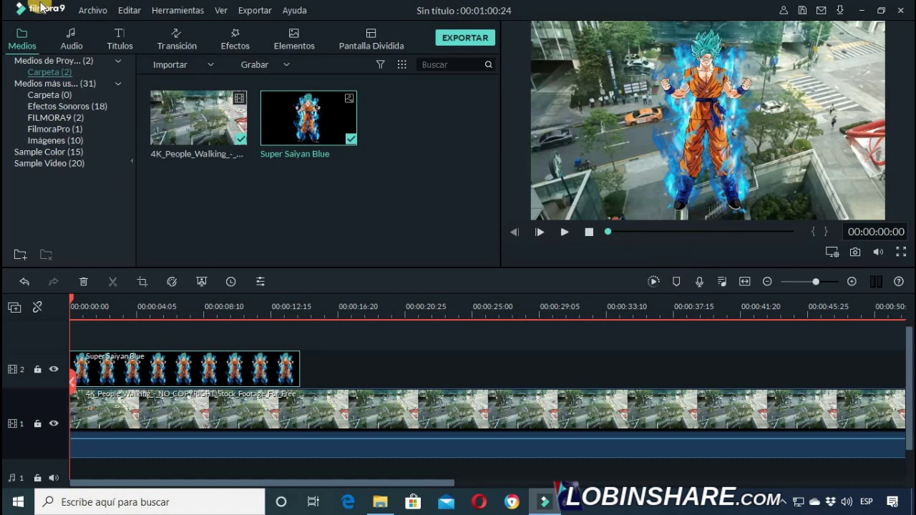
- Archive the project with Comprimir Proyecto under the name "Tutorial abrir en otra PC" in the Projects folder
click(93, 10)
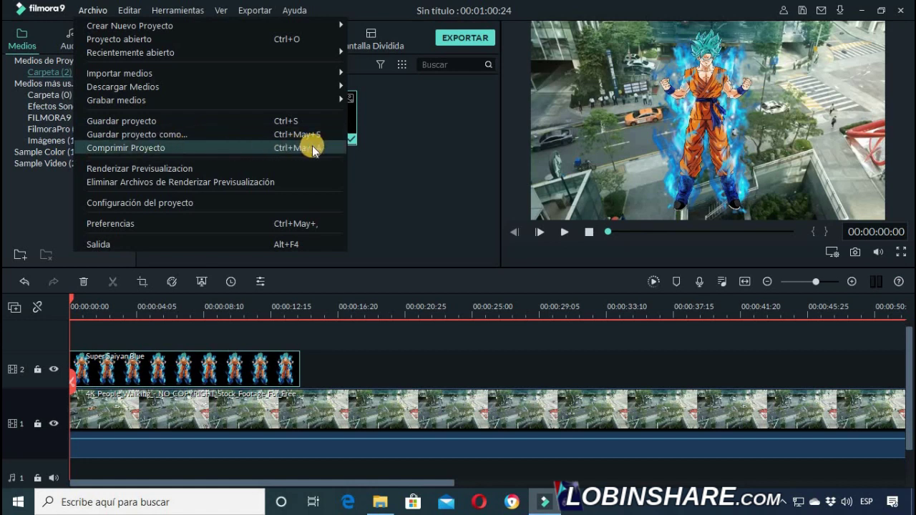
click(209, 147)
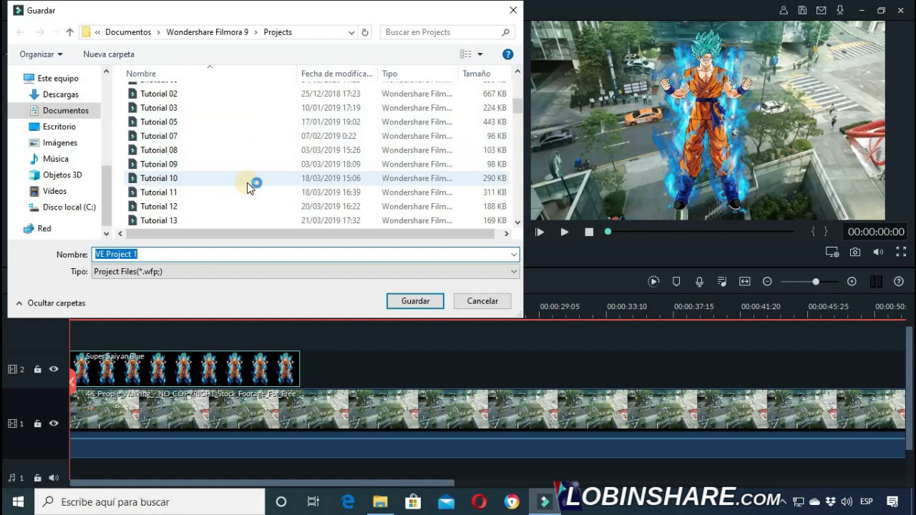
text(T)
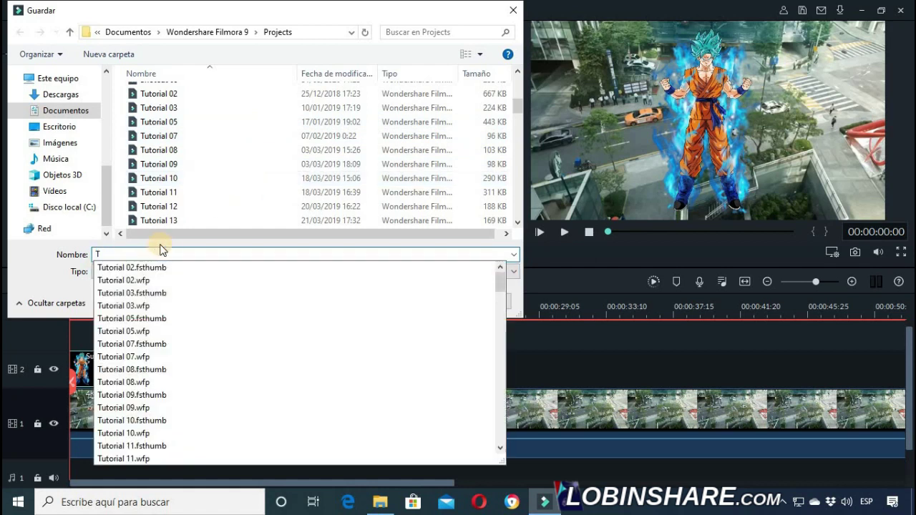
text(utorial abrir en c)
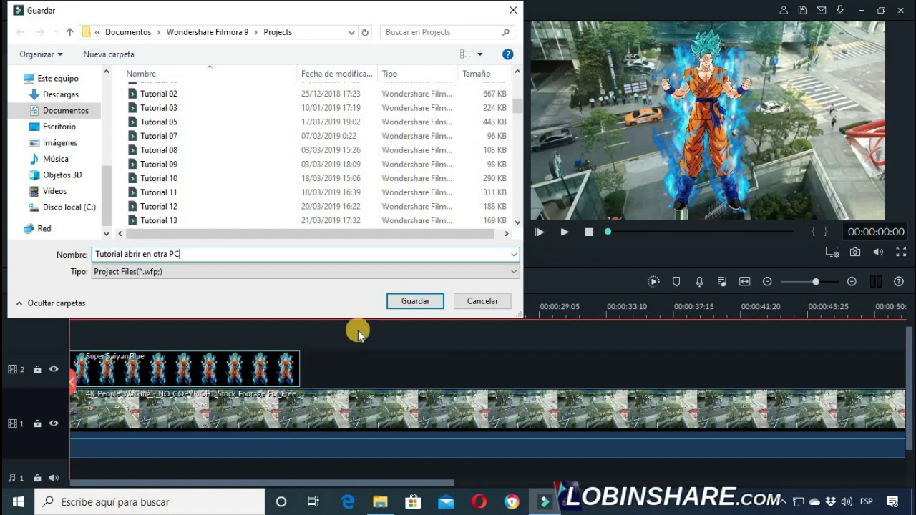
click(413, 301)
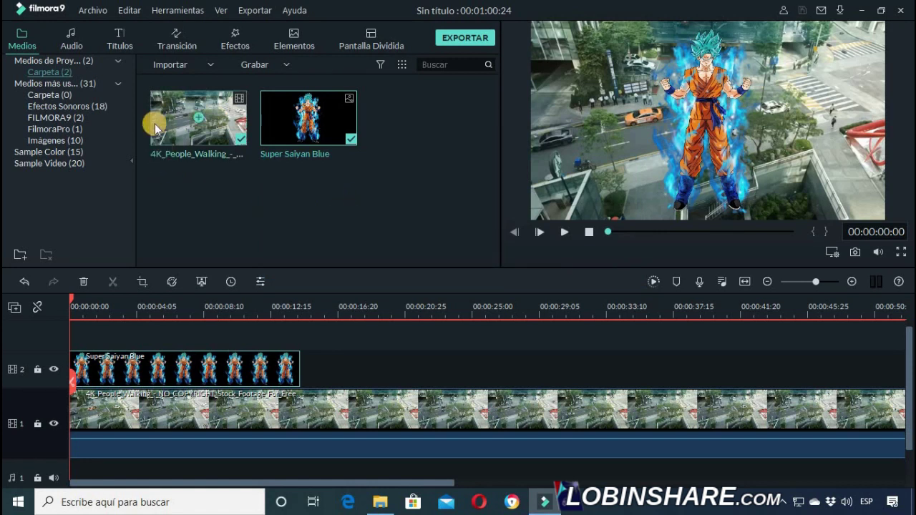
- Create a new empty project
click(101, 13)
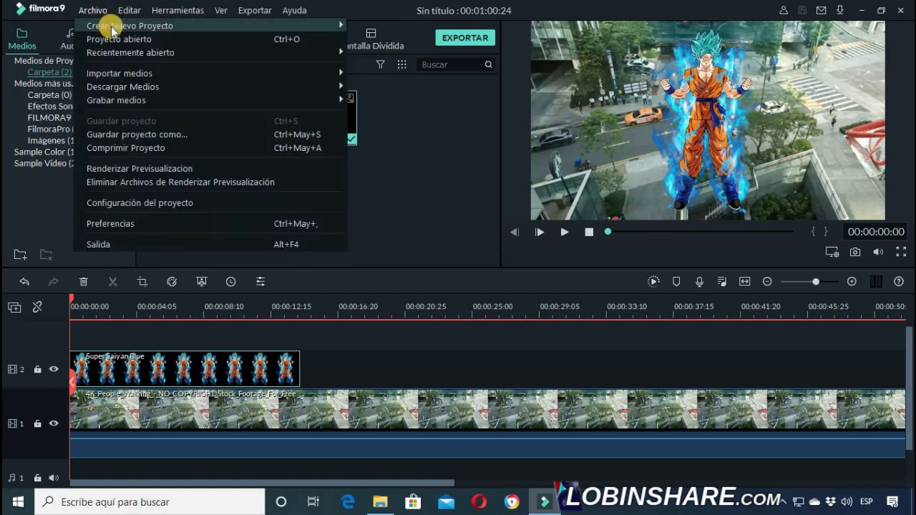
mouse_move(246, 25)
click(395, 29)
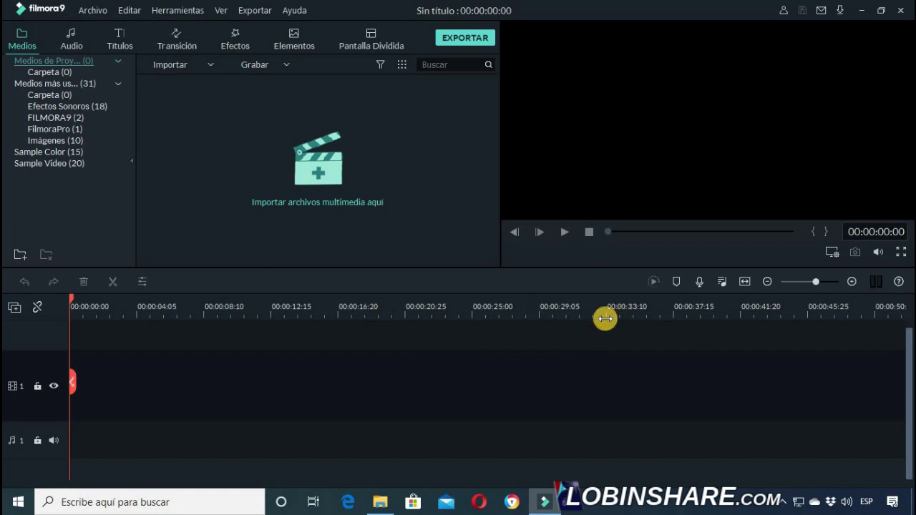
- Open the archived project "Tutorial abrir en otra PC" and extract it into the Wondershare Filmora 9 Projects folder
click(102, 15)
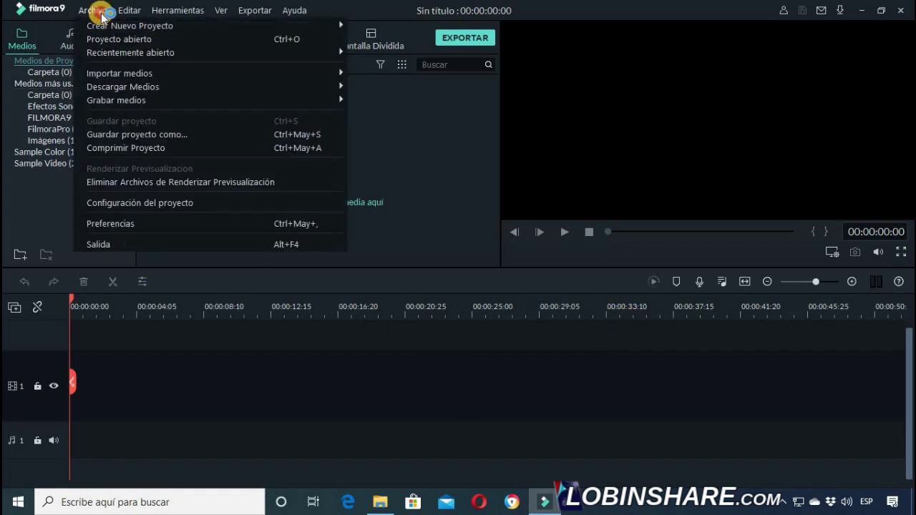
click(104, 38)
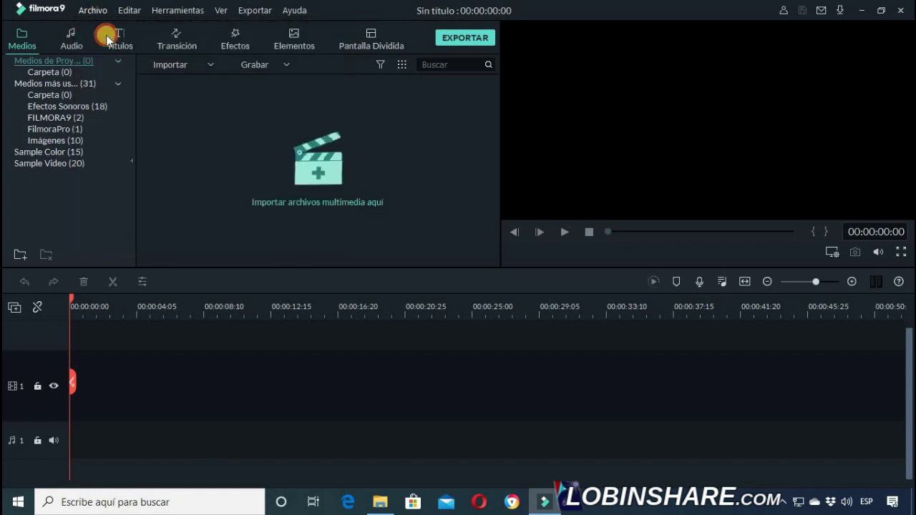
scroll(197, 133, down, 10)
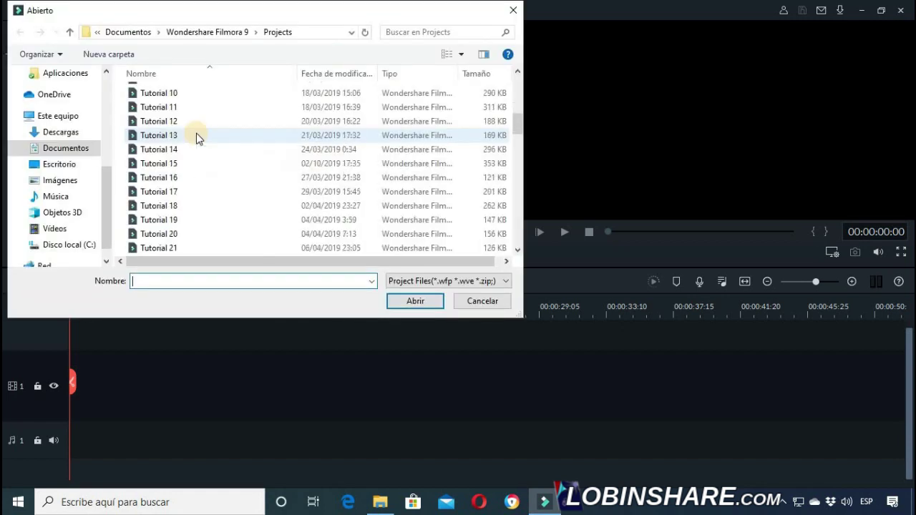
scroll(197, 134, down, 10)
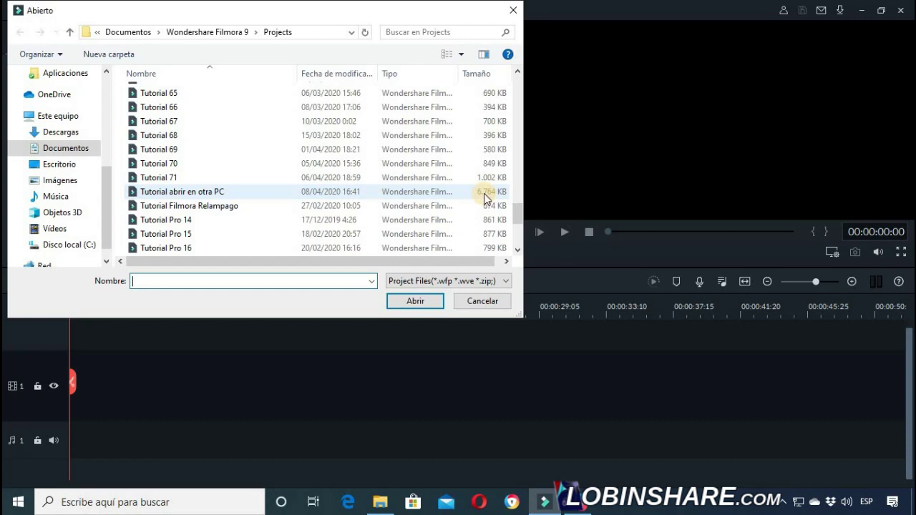
click(244, 192)
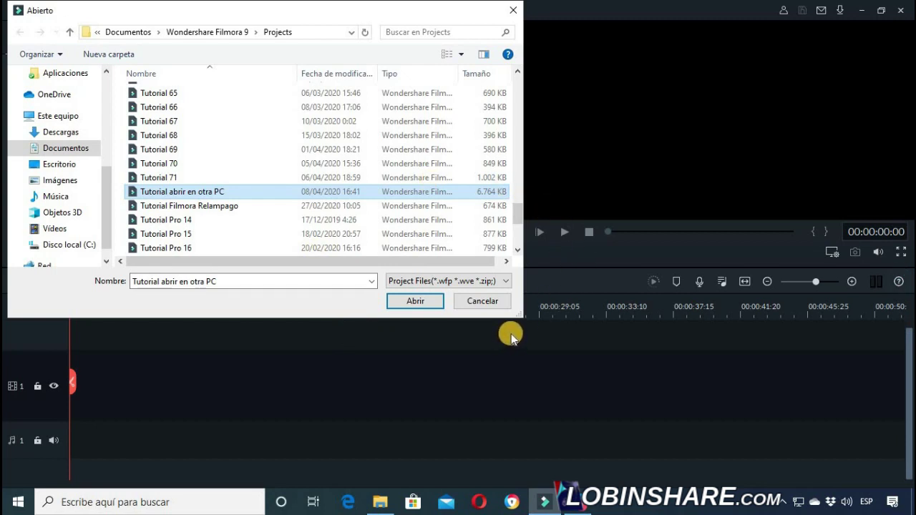
click(425, 303)
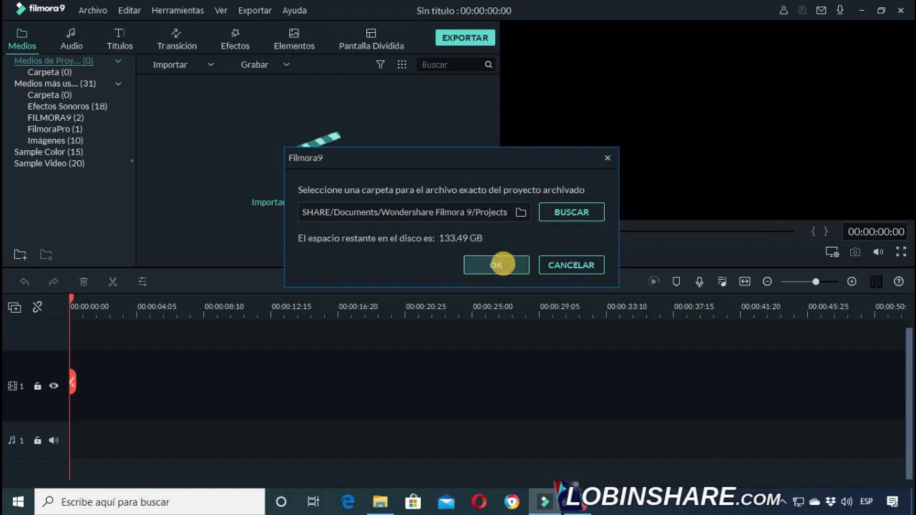
click(501, 265)
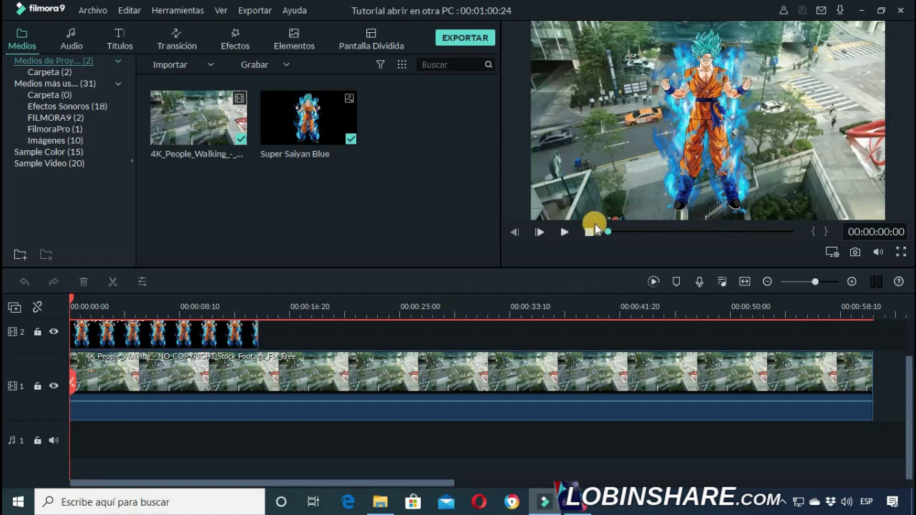
- In File Explorer, browse from Documentos to the Wondershare Filmora 9 Projects folder and open the extracted project's WSVEFolder and Medias folders
click(230, 364)
click(380, 502)
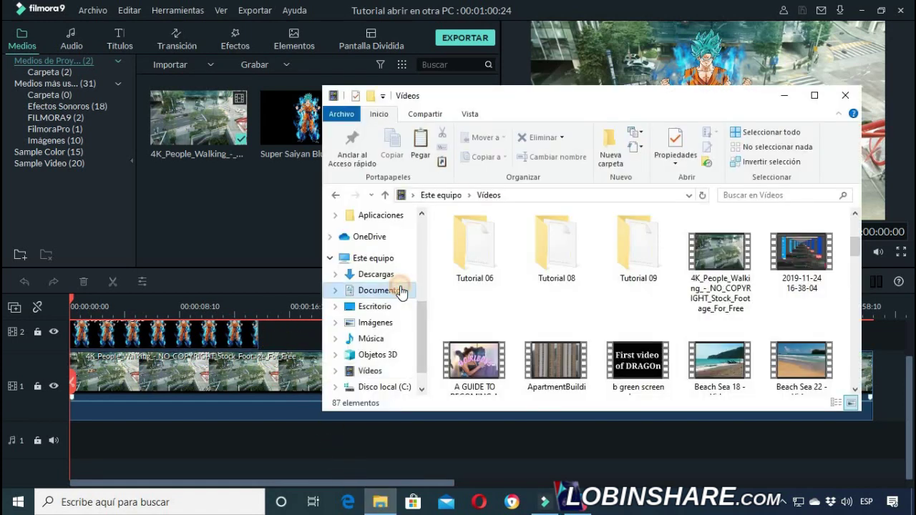
click(401, 290)
scroll(644, 243, down, 5)
double_click(710, 246)
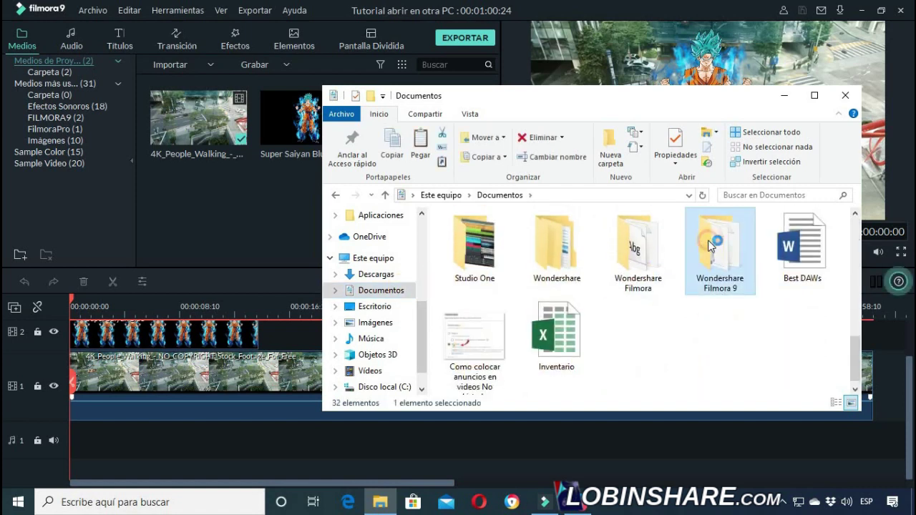
double_click(599, 292)
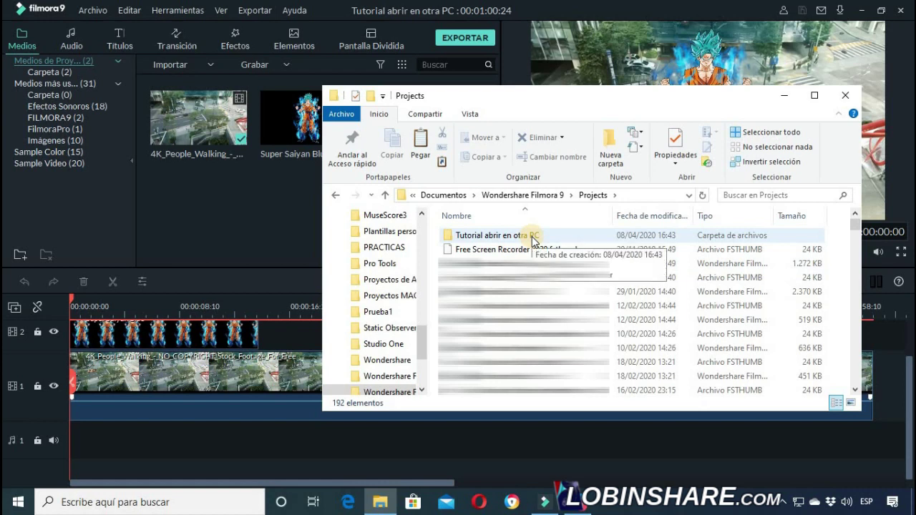
double_click(532, 239)
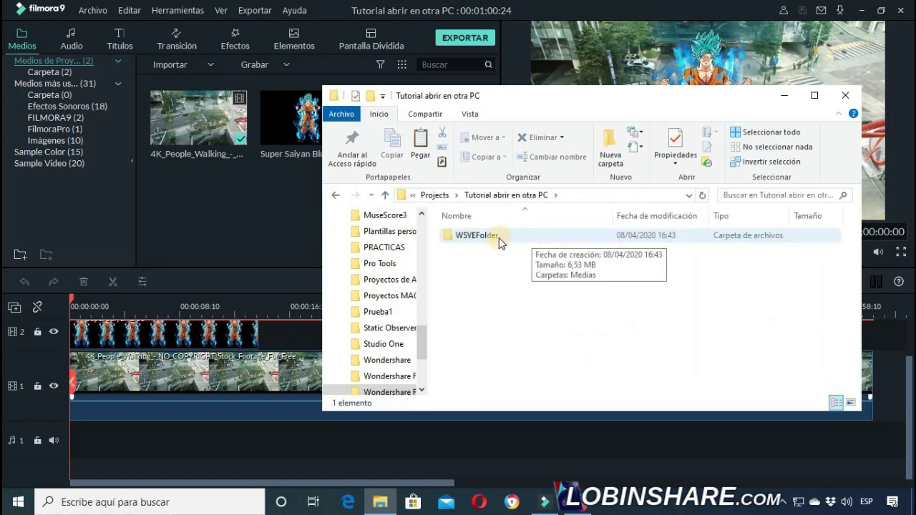
double_click(499, 237)
double_click(499, 238)
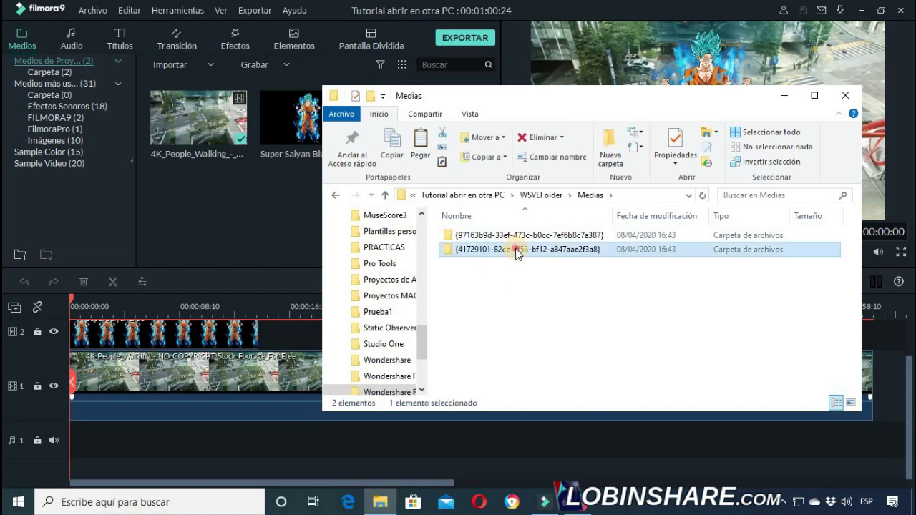
- Examine the files in both Medias subfolders, return to the extracted project folder and close File Explorer
double_click(517, 250)
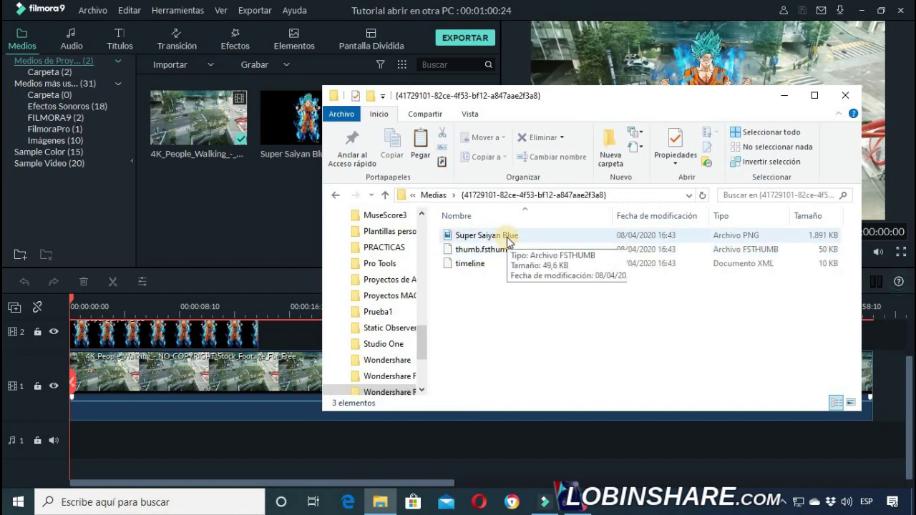
click(335, 197)
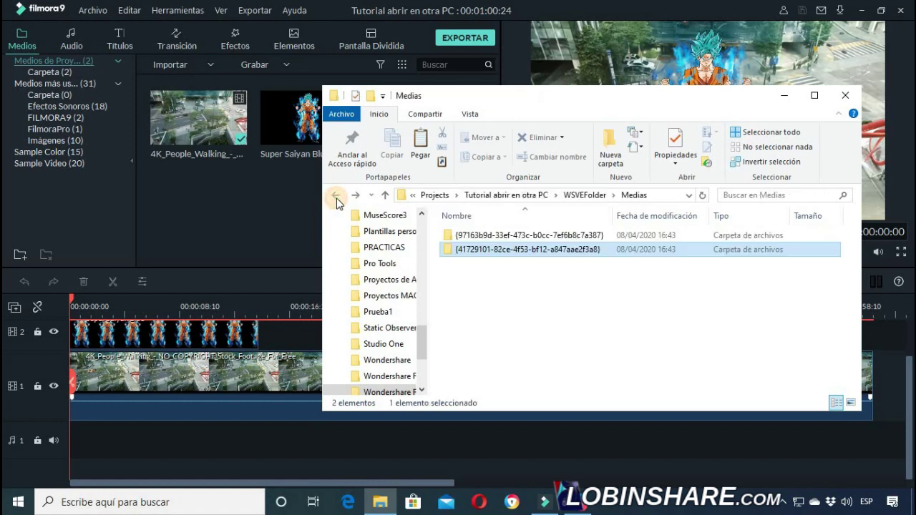
double_click(521, 235)
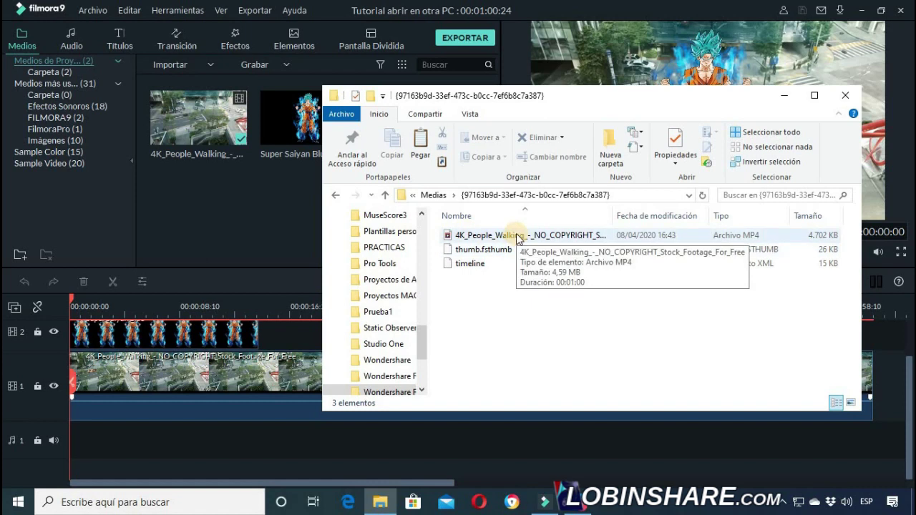
click(336, 196)
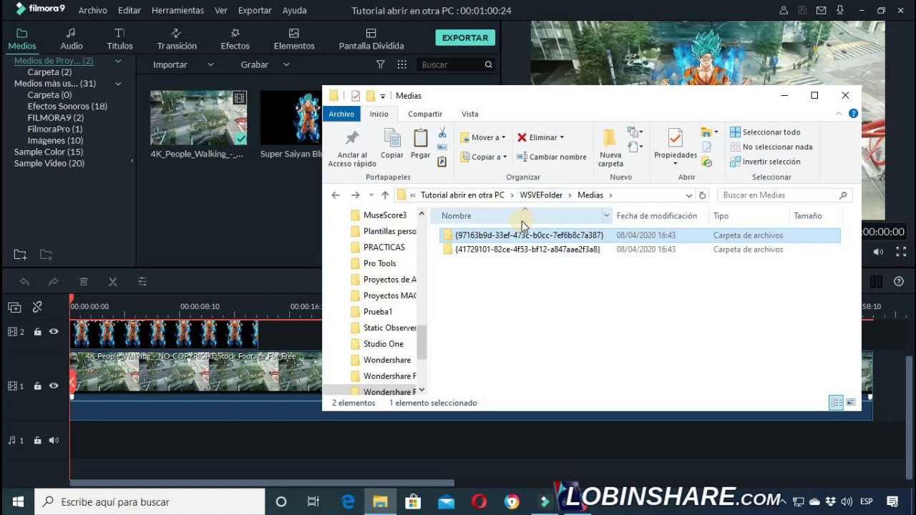
click(336, 195)
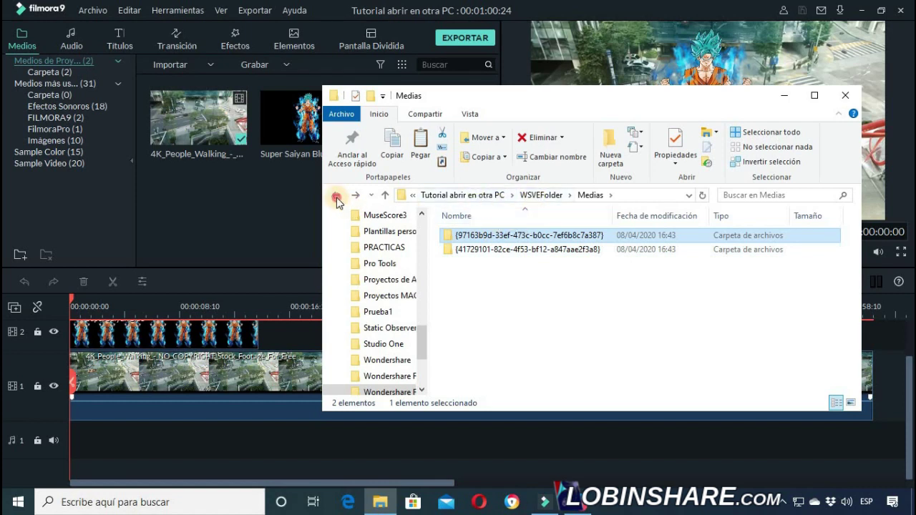
click(336, 196)
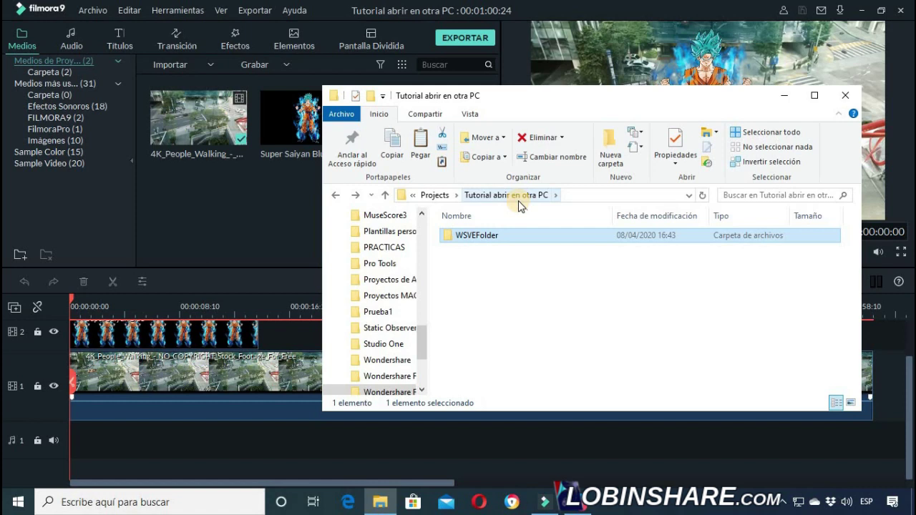
click(848, 98)
click(85, 9)
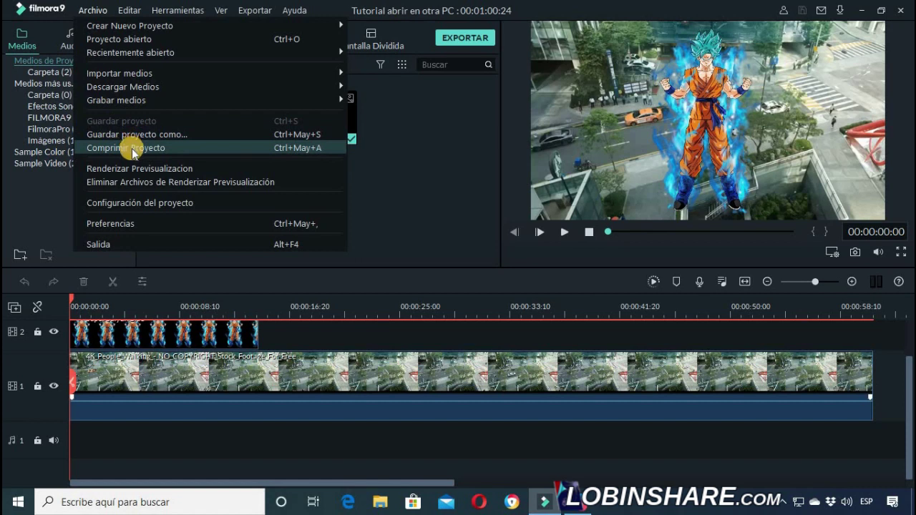
click(403, 202)
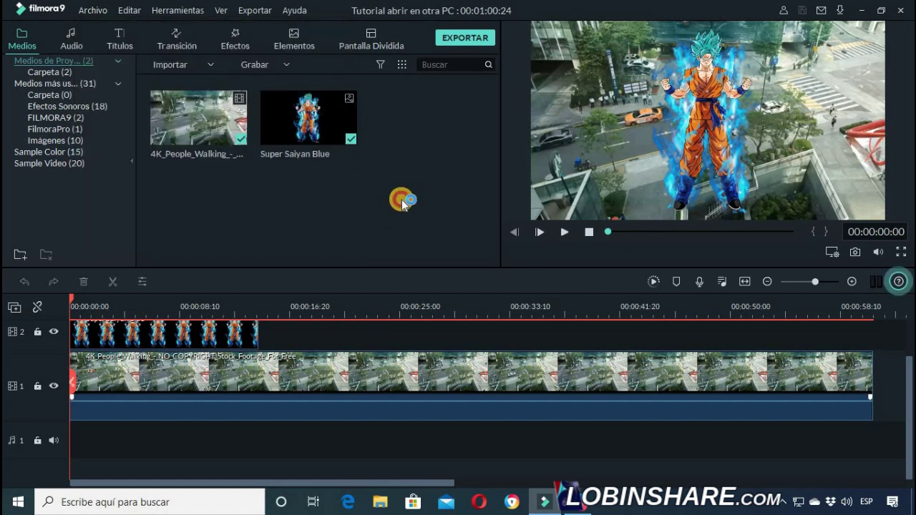